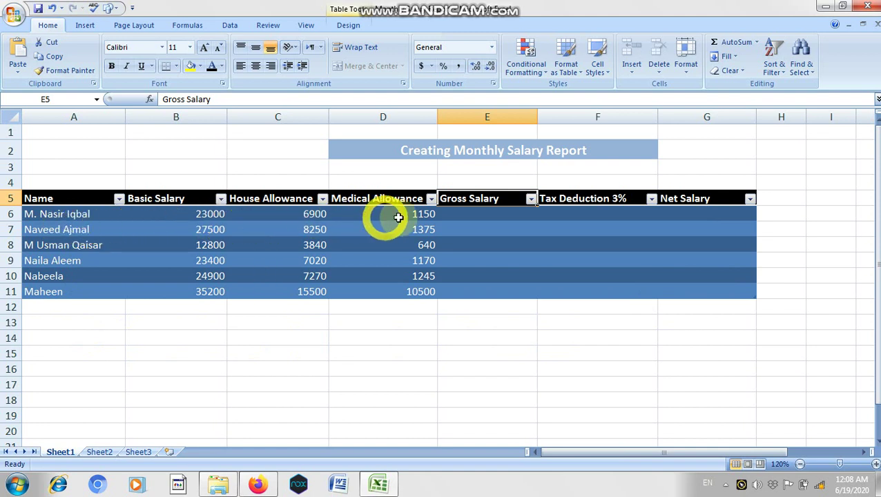
- Examine the salary table's employee rows and its Name, Basic Salary, House Allowance, Medical Allowance and Net Salary columns
left_click(11, 215)
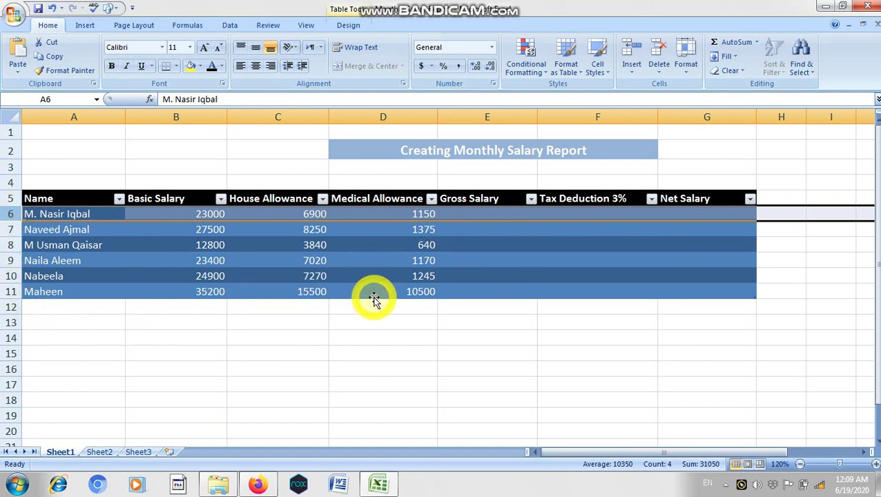
key("ctrl+a")
left_click(242, 368)
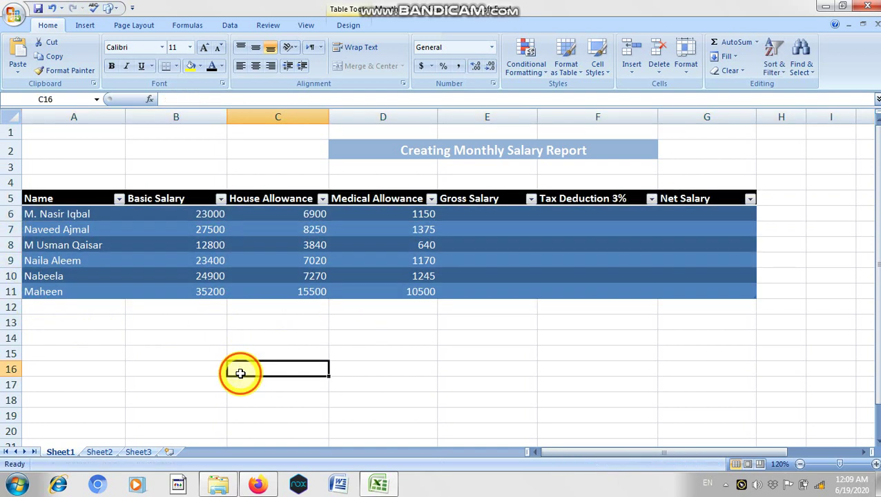
left_click(85, 118)
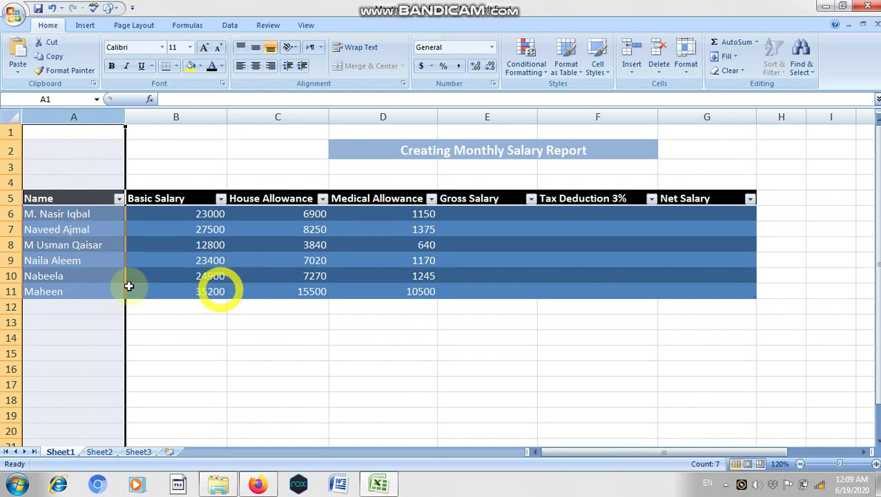
left_click(26, 230)
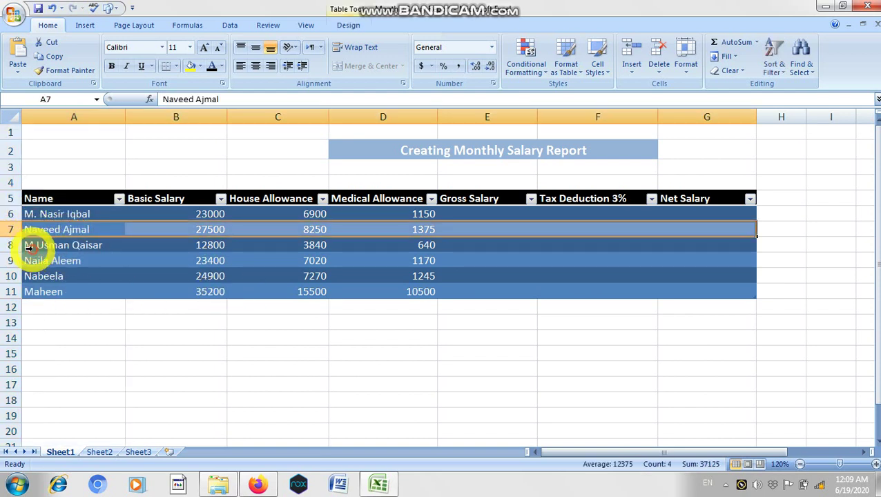
left_click(28, 245)
left_click(34, 276)
left_click(34, 290)
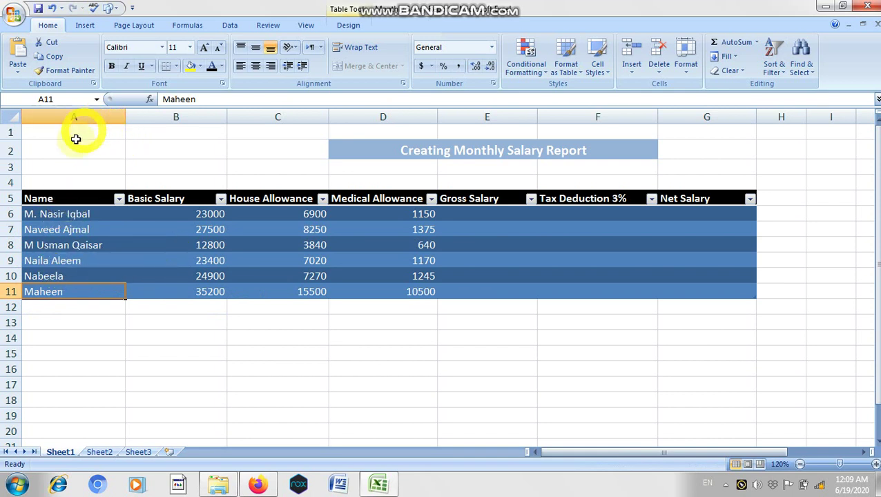
left_click(167, 117)
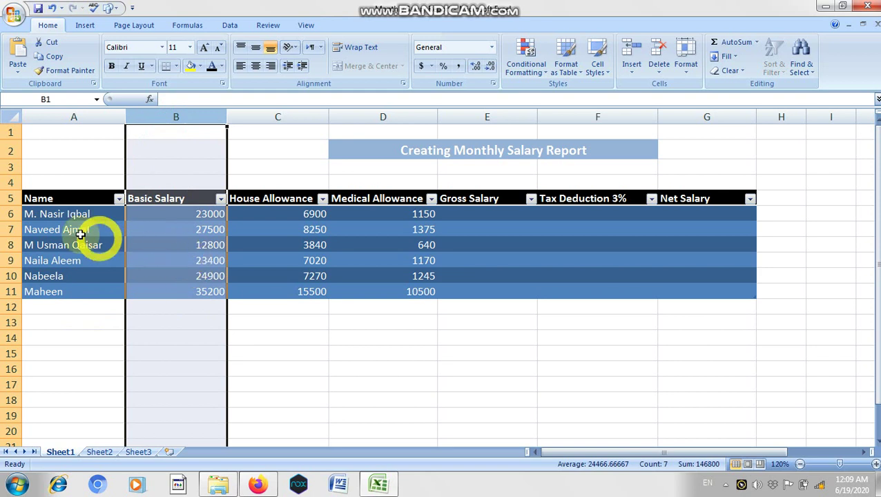
left_click(11, 214)
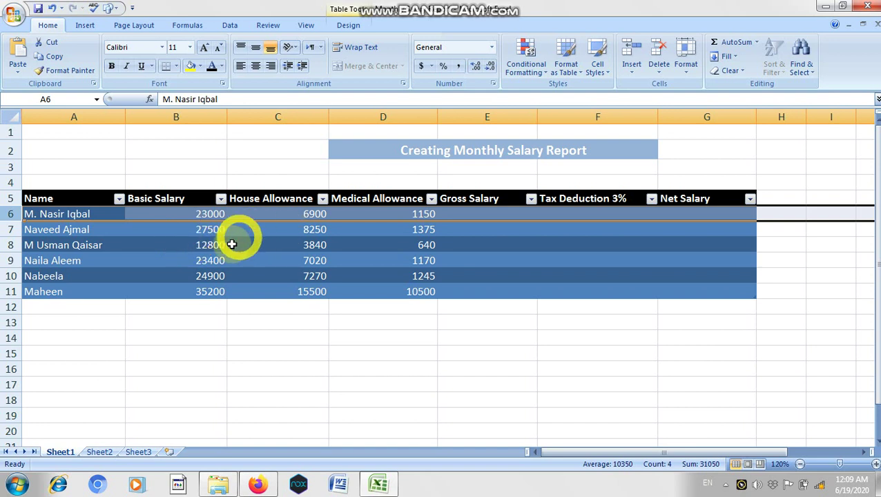
left_click(277, 116)
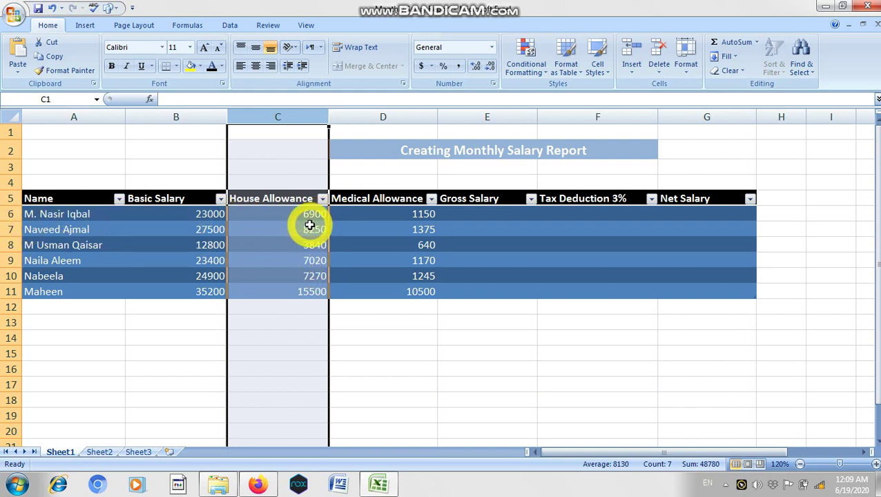
left_click(391, 117)
left_click(368, 213)
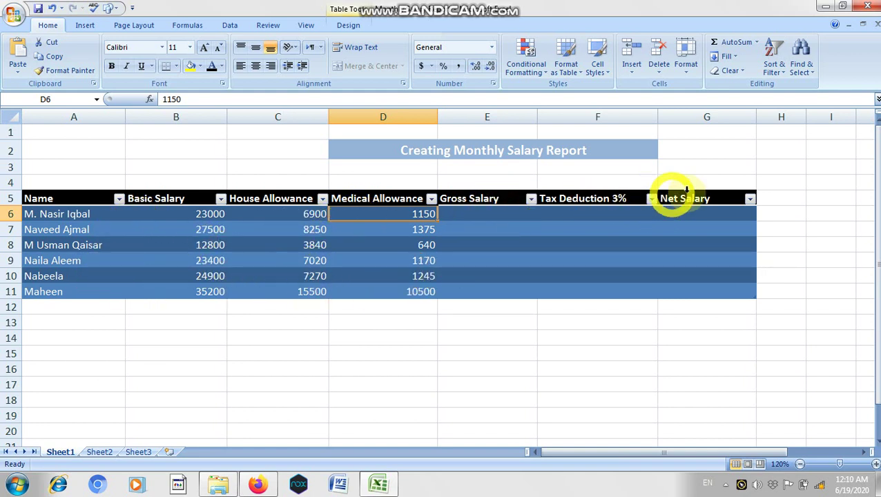
left_click(716, 197)
left_click(462, 216)
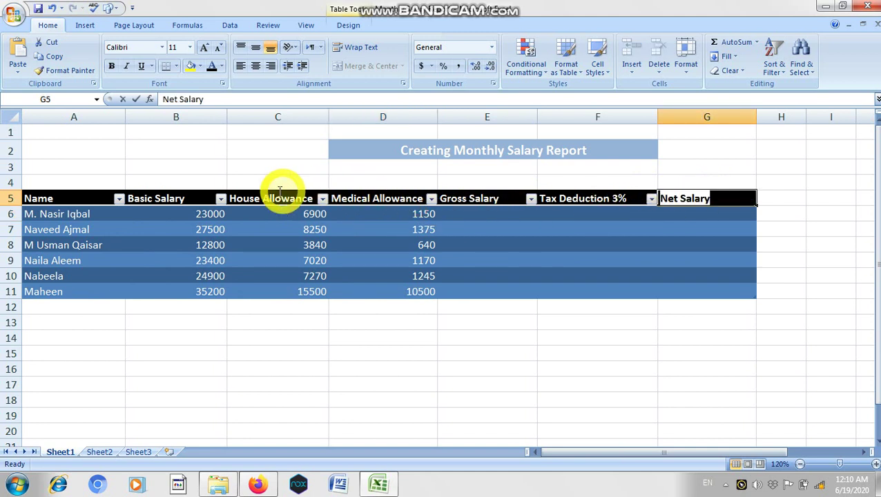
left_click(691, 243)
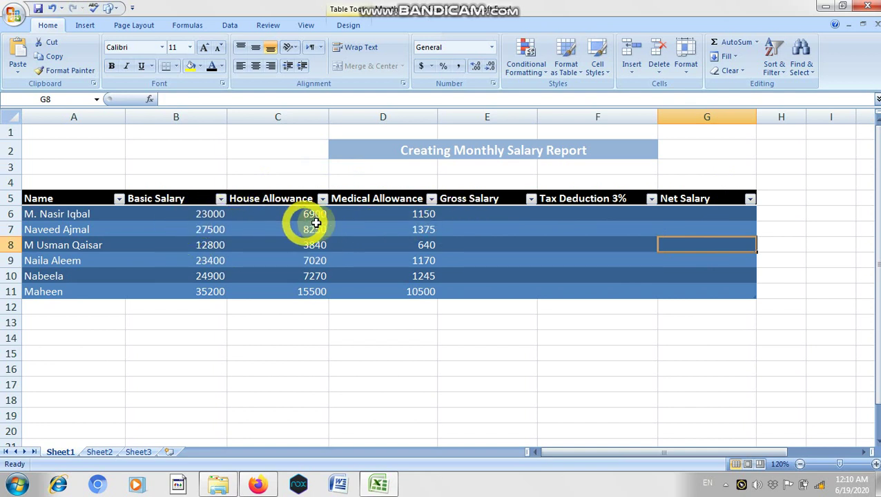
double_click(464, 216)
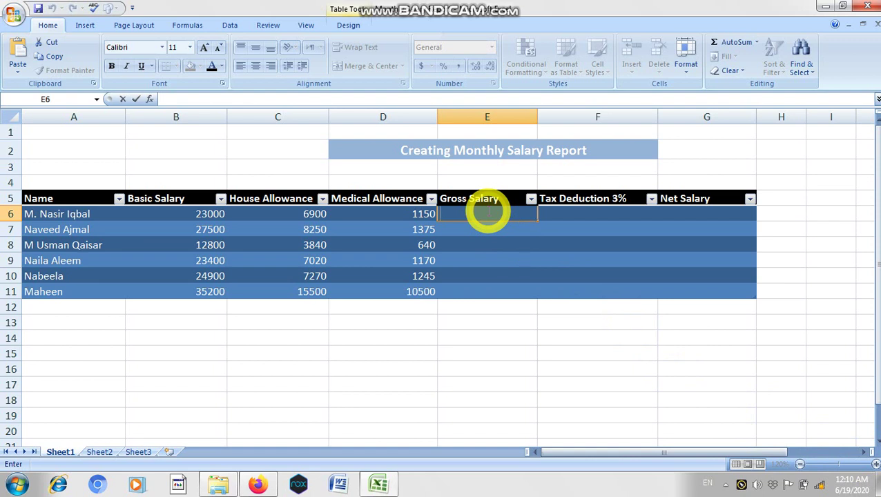
type("=")
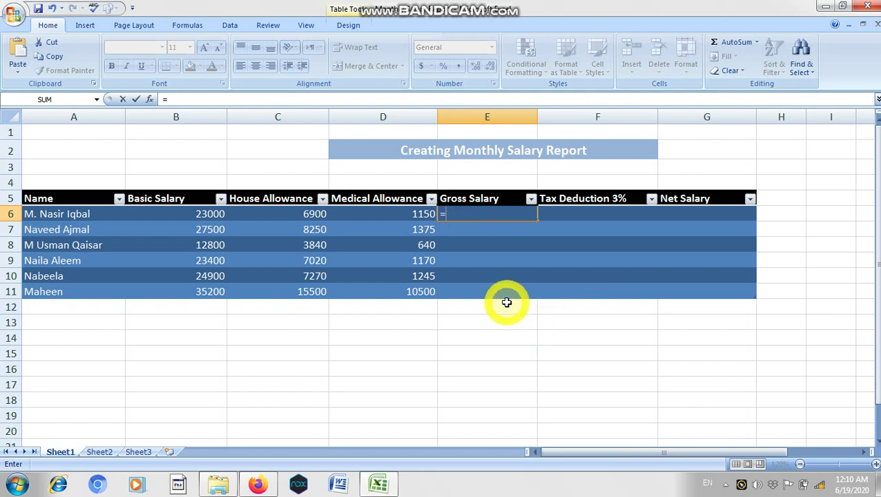
left_click(178, 219)
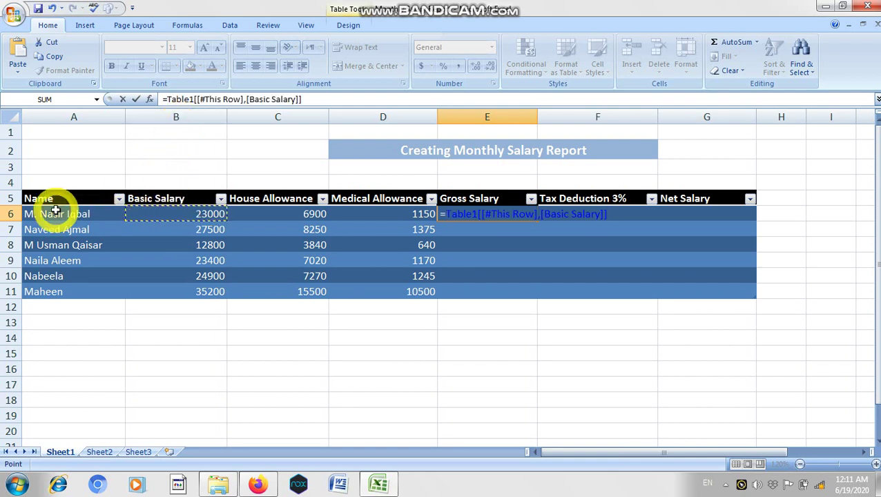
key("BackSpace")
key("BackSpace")
key("BackSpace")
key("BackSpace")
key("BackSpace")
key("BackSpace")
key("BackSpace")
key("BackSpace")
key("BackSpace")
key("BackSpace")
key("BackSpace")
key("BackSpace")
key("BackSpace")
key("BackSpace")
key("BackSpace")
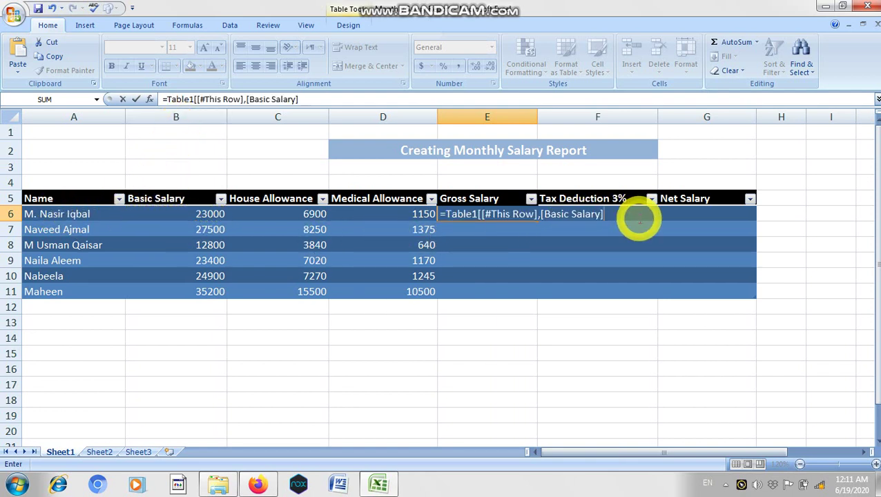
key("BackSpace")
key("BackSpace")
key("BackSpace")
key("BackSpace")
key("BackSpace")
key("BackSpace")
key("BackSpace")
key("BackSpace")
key("BackSpace")
key("BackSpace")
key("BackSpace")
key("BackSpace")
key("BackSpace")
key("BackSpace")
key("BackSpace")
key("BackSpace")
key("BackSpace")
key("BackSpace")
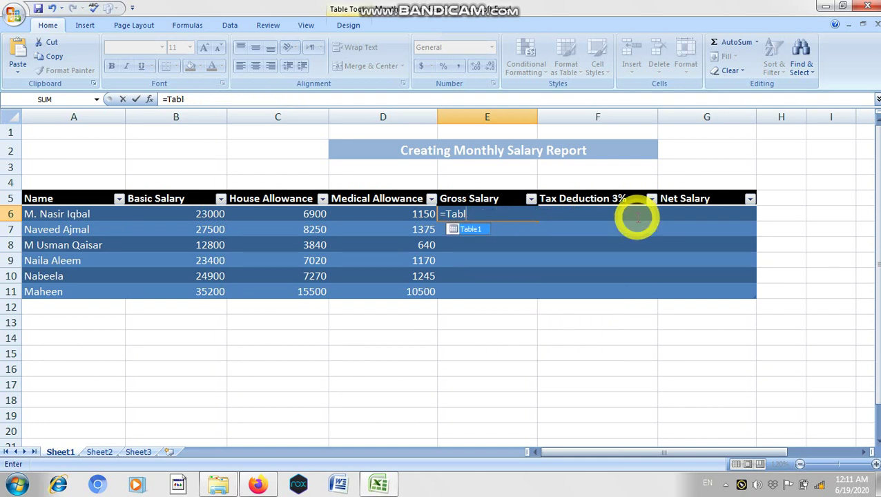
key("BackSpace")
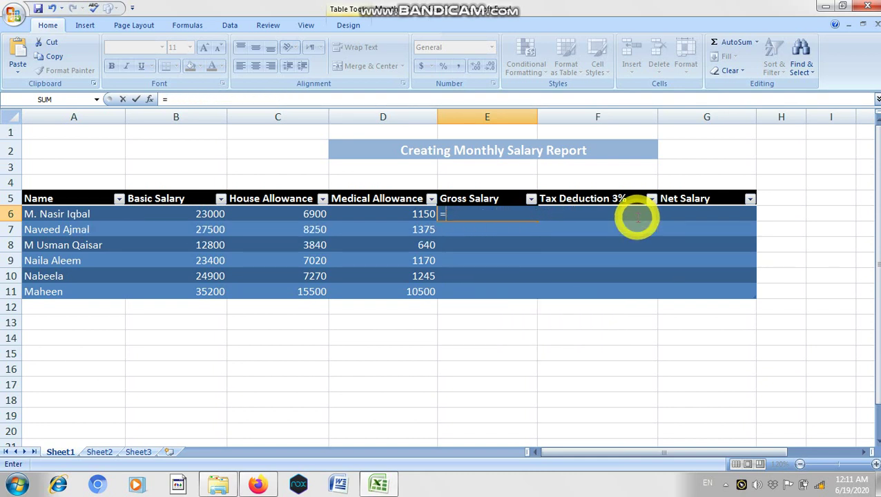
- Try a single-cell reference as the first employee's Gross Salary formula in E6, entering =F14 in place of =B6
type("B6")
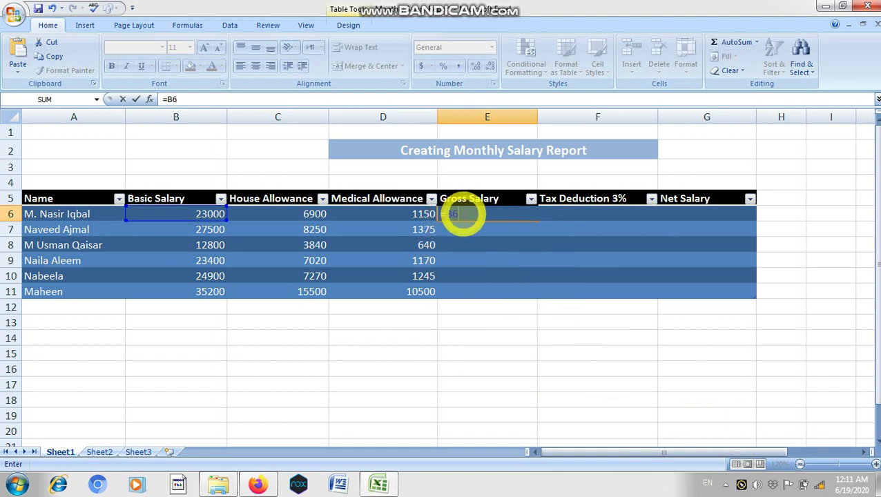
double_click(448, 215)
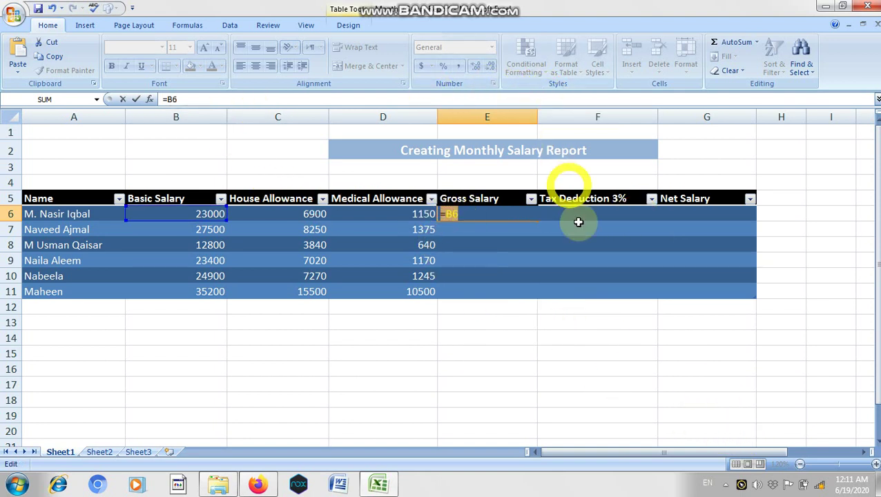
left_click(580, 261)
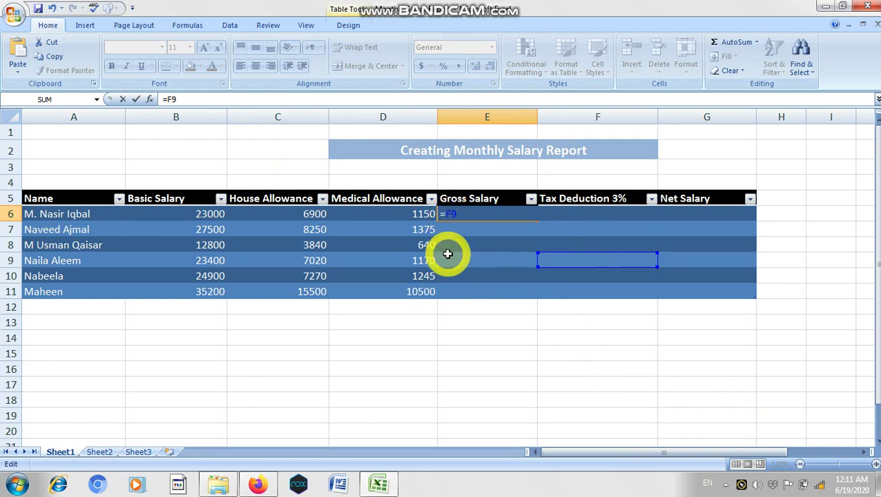
key("ctrl+z")
left_click(566, 336)
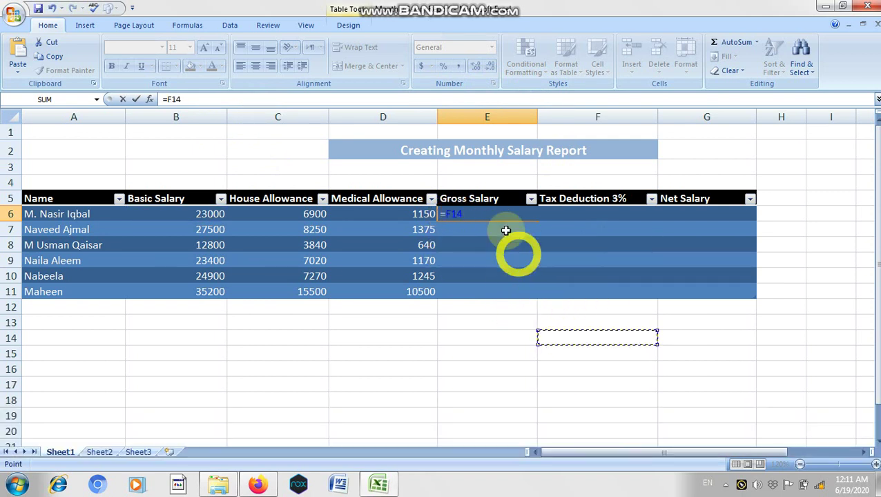
key("Return")
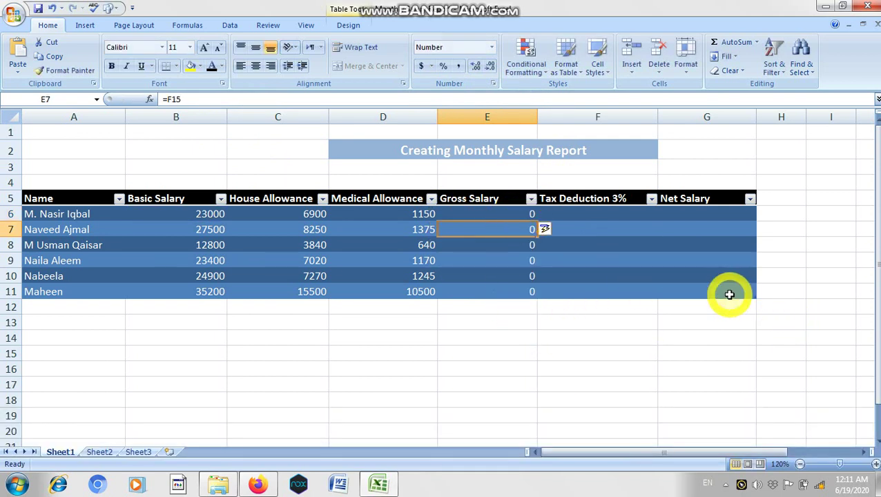
- Apply the Good cell style to the whole salary table, A5:G11, including its header row
left_click_drag(728, 295, 114, 191)
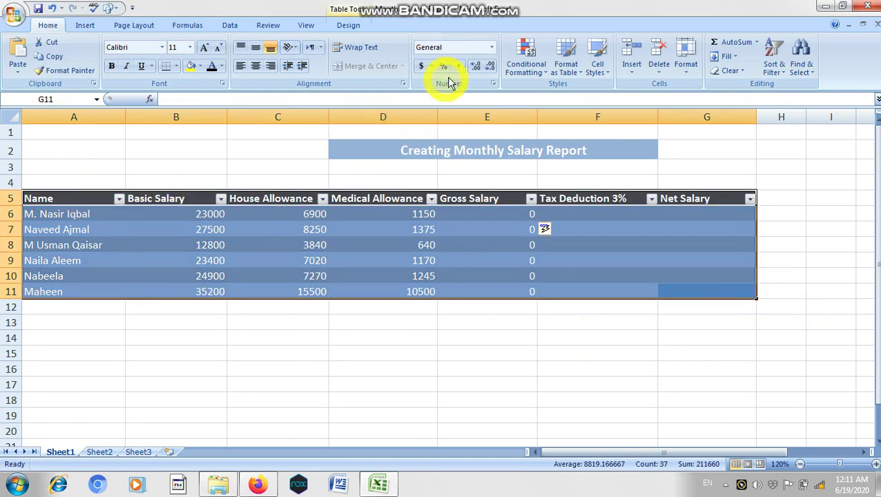
left_click(599, 72)
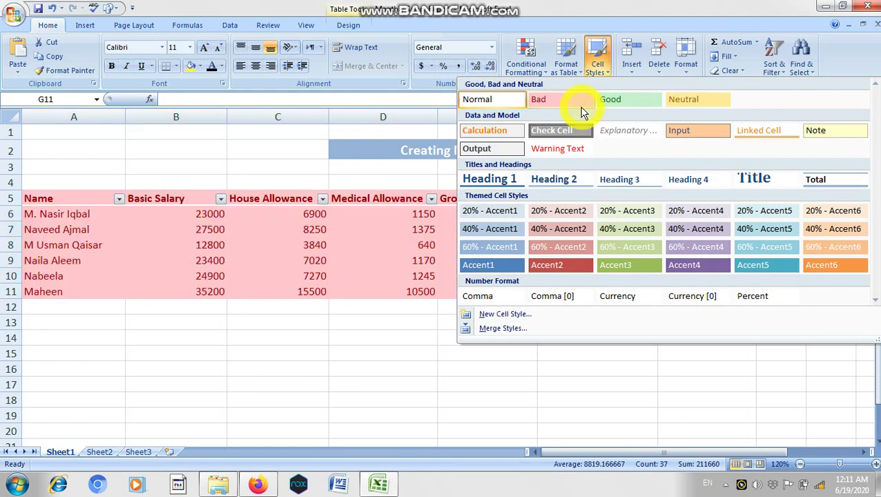
left_click(582, 104)
left_click(588, 67)
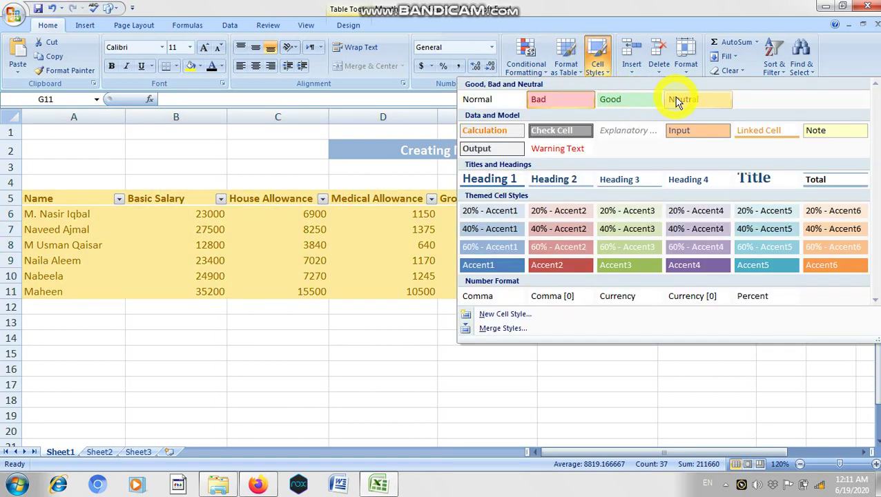
left_click(643, 99)
left_click(515, 276)
- Replace the Gross Salary formula in E6 with =B6+C6+D6 to add basic salary, house allowance and medical allowance
left_click(500, 217)
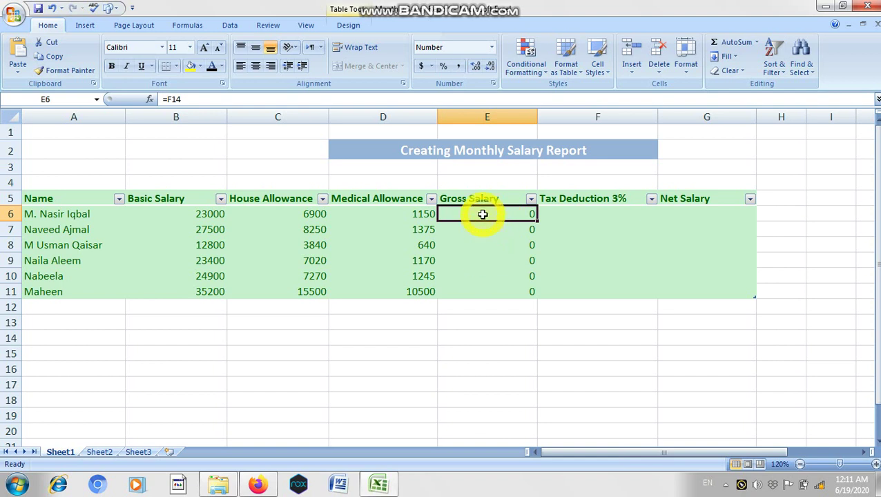
double_click(483, 215)
key("BackSpace")
key("BackSpace")
key("BackSpace")
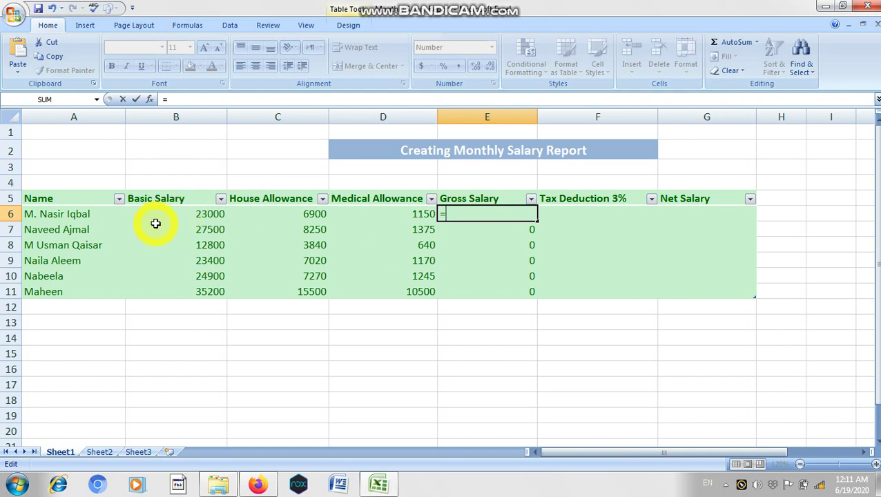
key("shift")
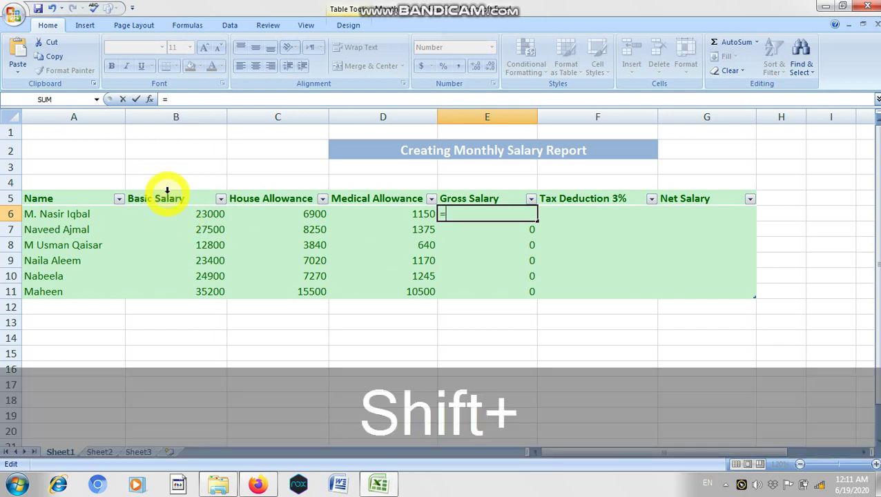
type("B6")
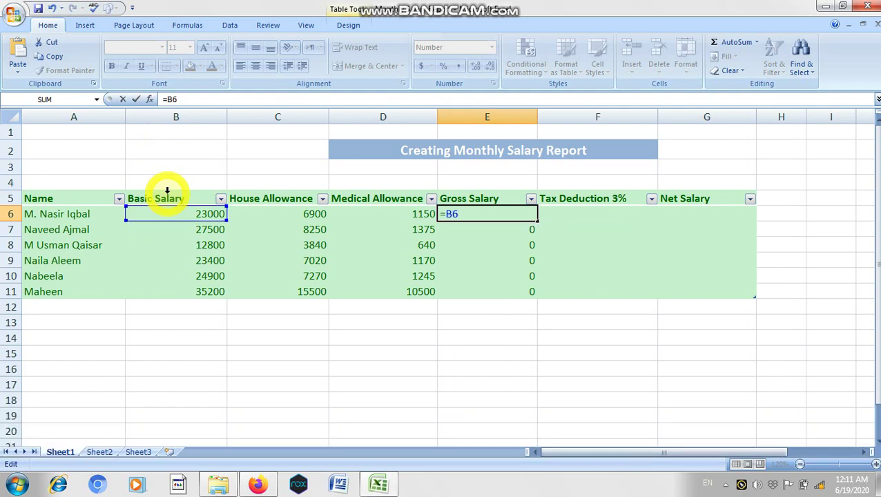
type("+")
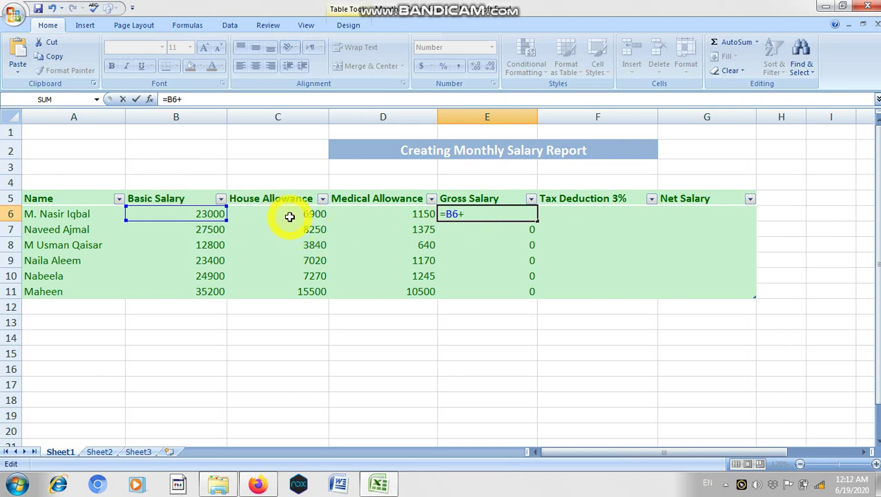
type("C6")
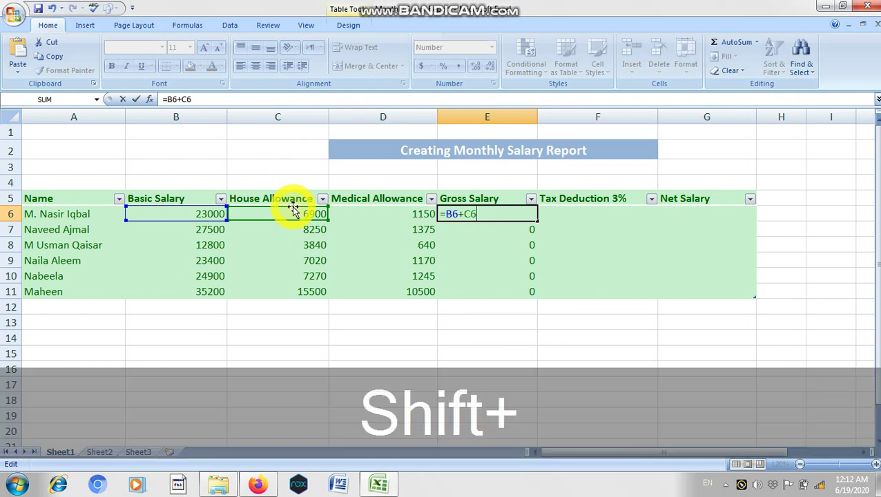
type("+")
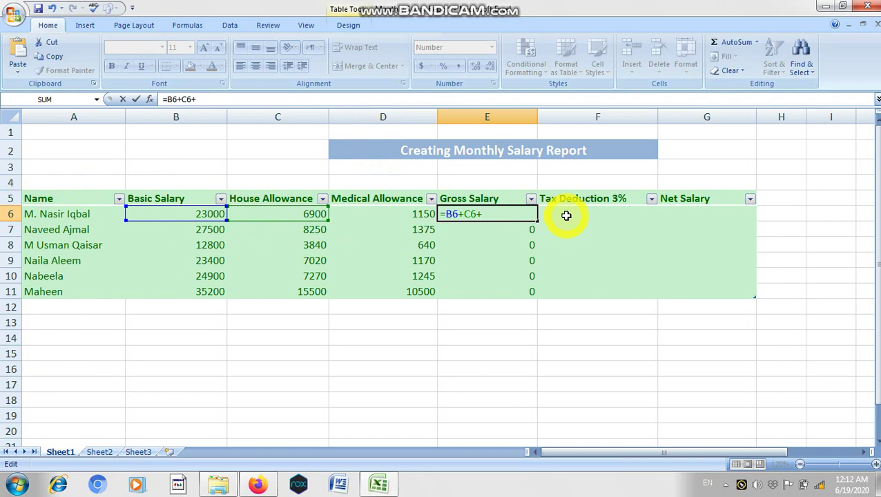
type("D6")
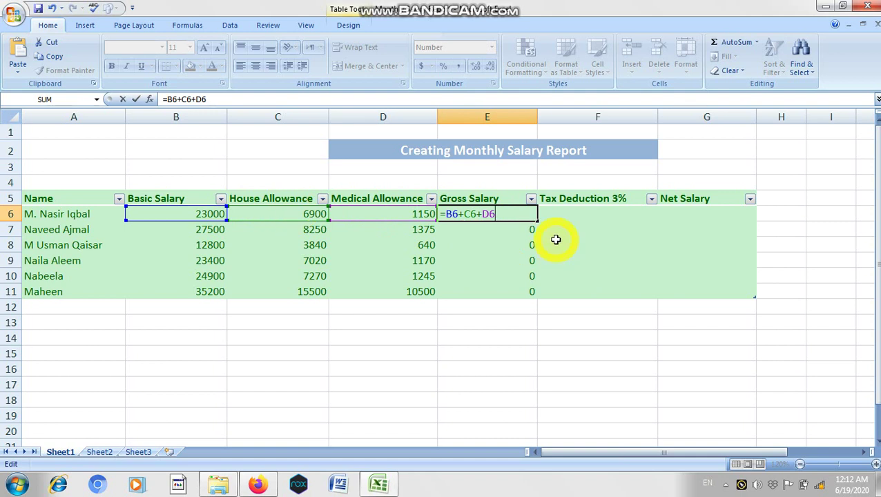
key("Return")
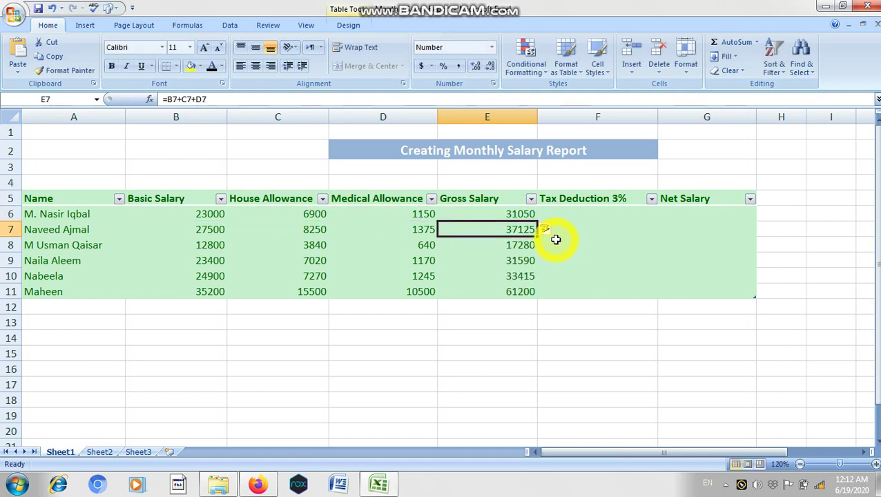
left_click_drag(502, 290, 497, 236)
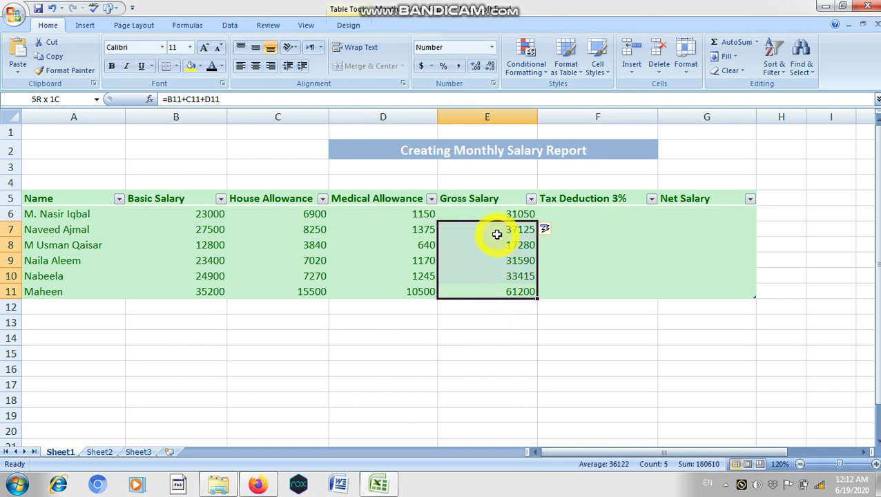
- Clear the Gross Salary formulas for the remaining employees in E7:E11, keeping only the one in E6
key("Delete")
left_click(517, 310)
left_click(507, 215)
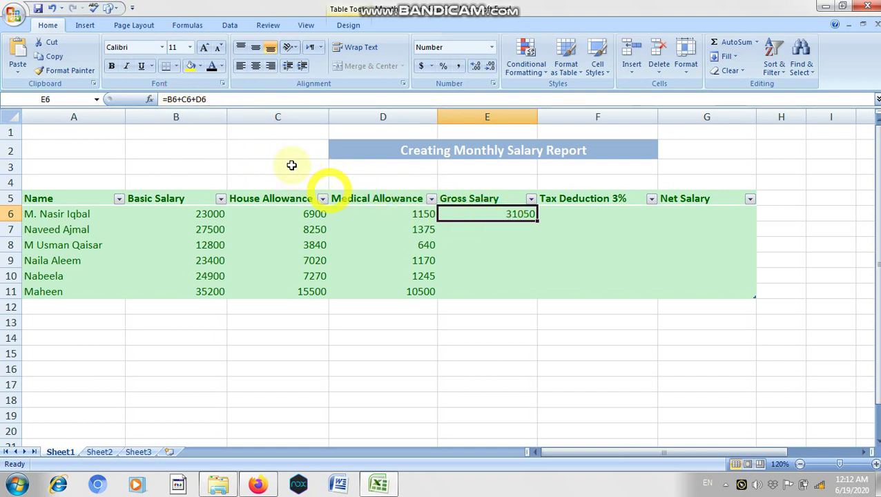
- Review the cell references of the Gross Salary formula in E6, re-enter it and undo the resulting column fill
left_click(60, 99)
left_click(470, 218)
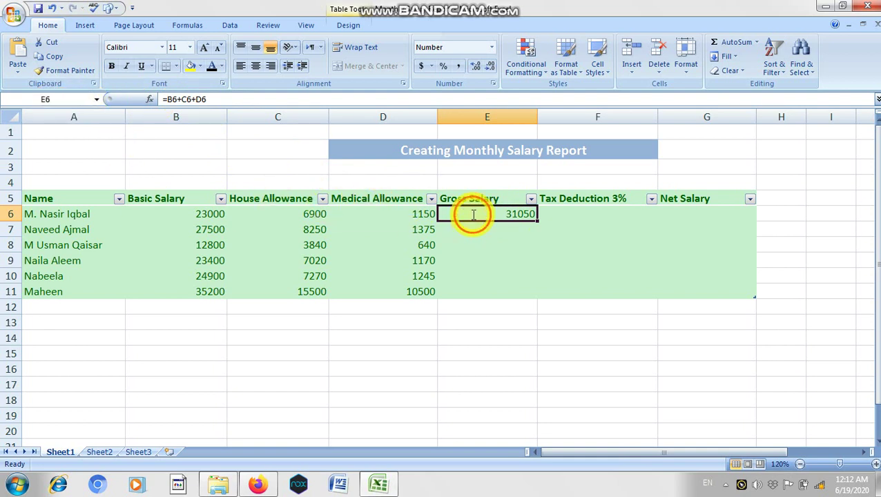
double_click(470, 216)
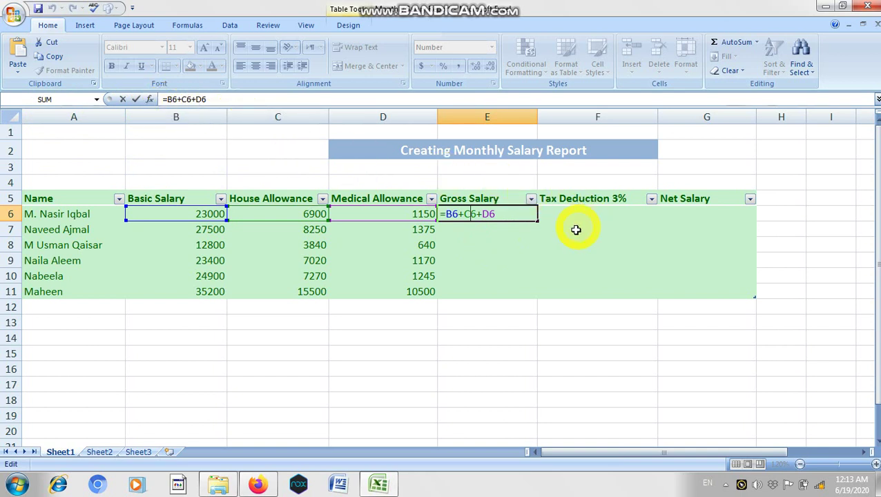
key("Return")
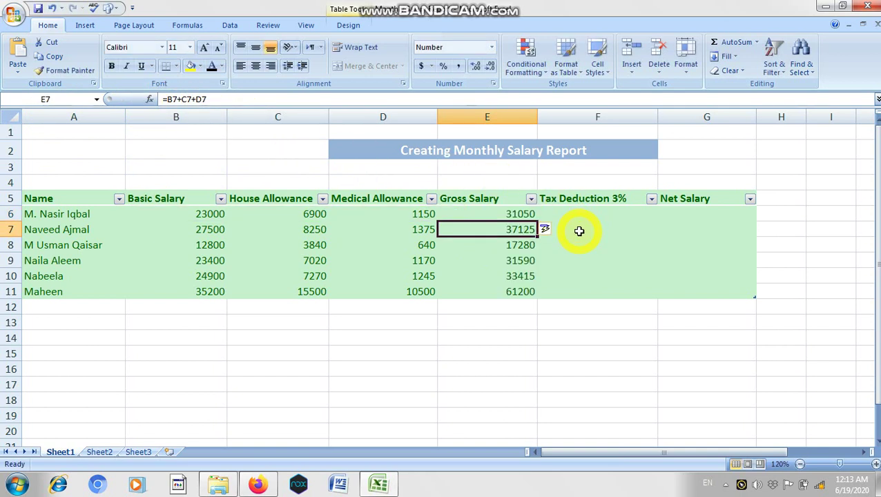
key("ctrl+z")
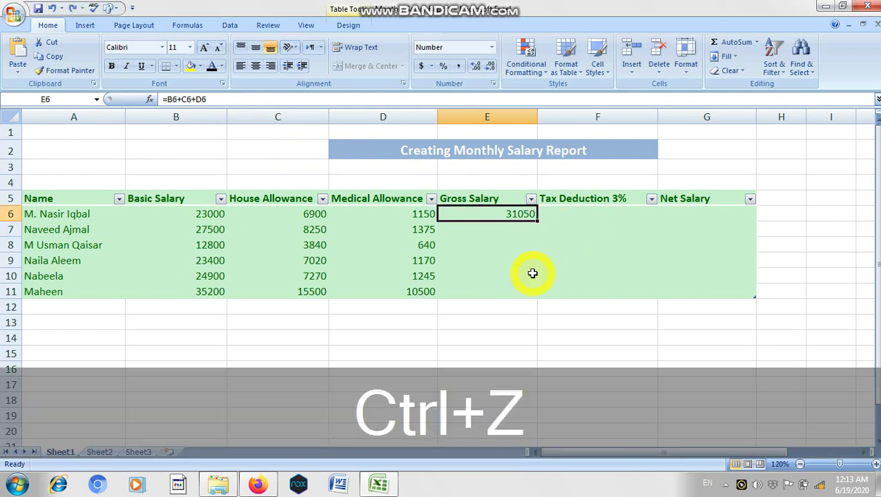
left_click(545, 256)
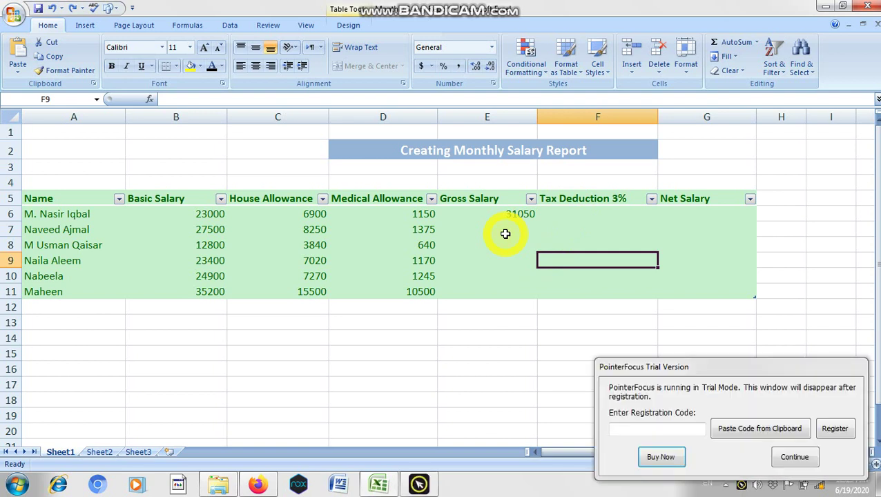
- Move the PointerFocus trial notice aside and enter =3%*E6 in F6 as the first employee's tax deduction
left_click_drag(667, 365, 519, 487)
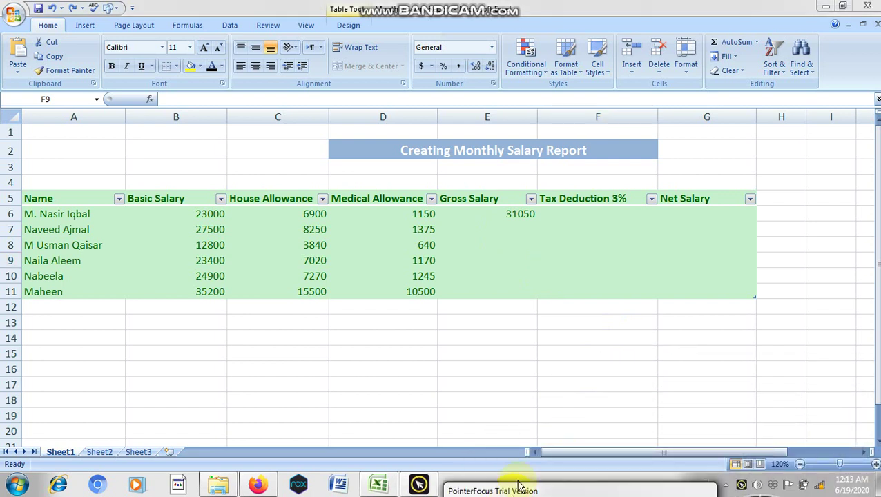
double_click(565, 214)
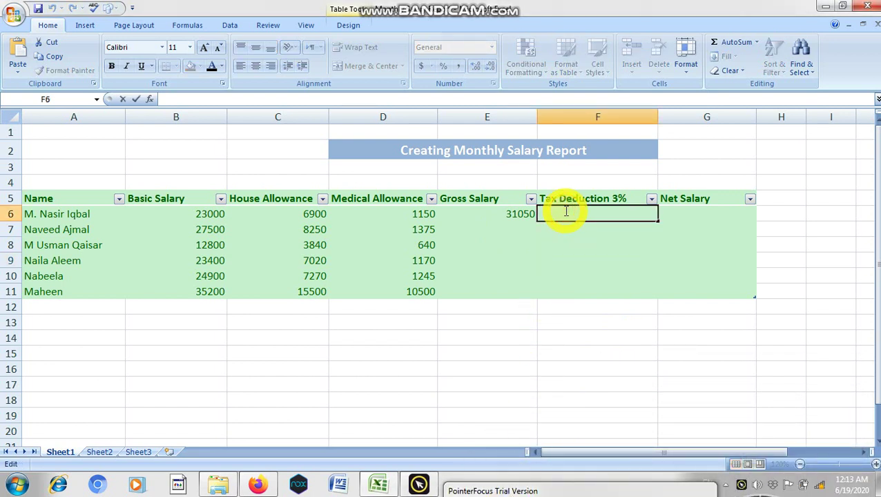
type("=")
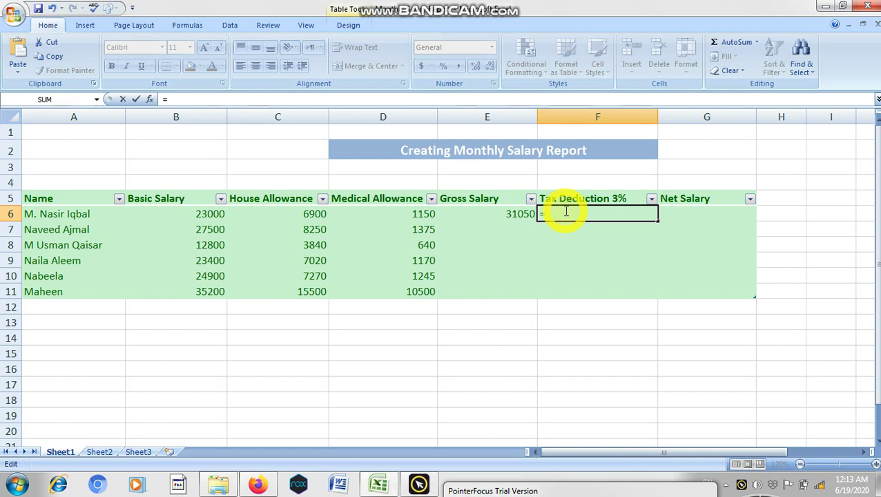
type("3")
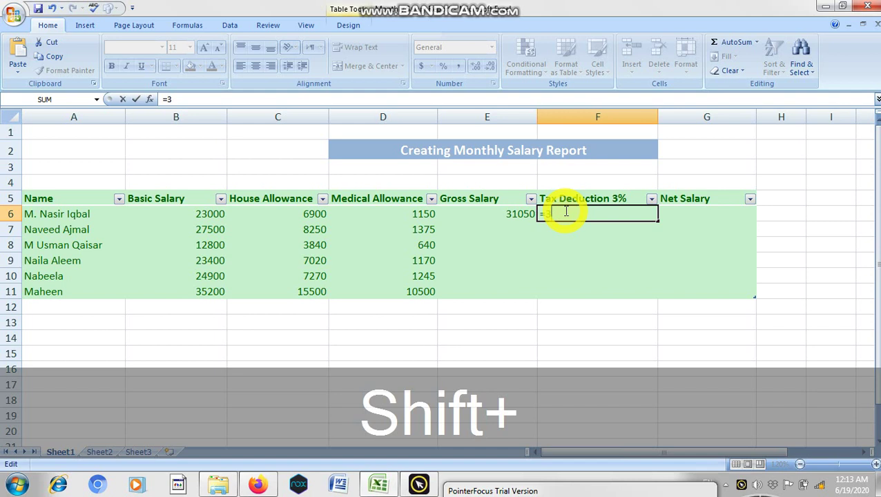
type("%")
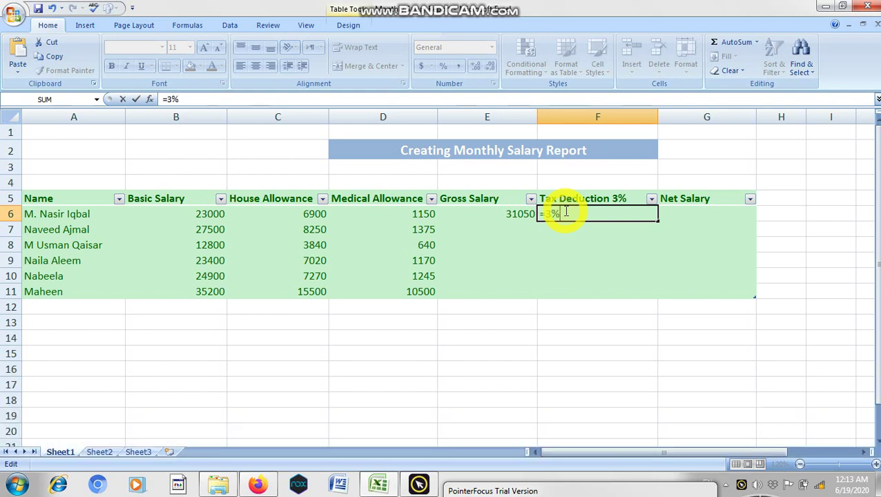
type("*")
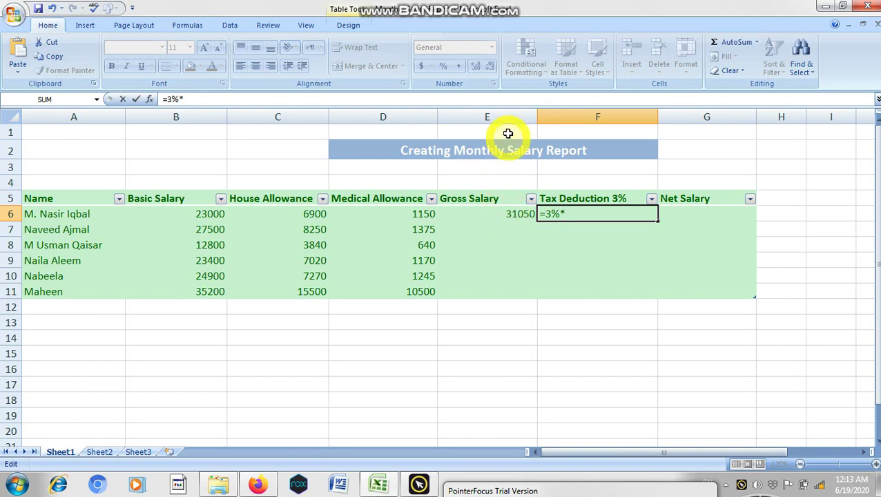
type("E")
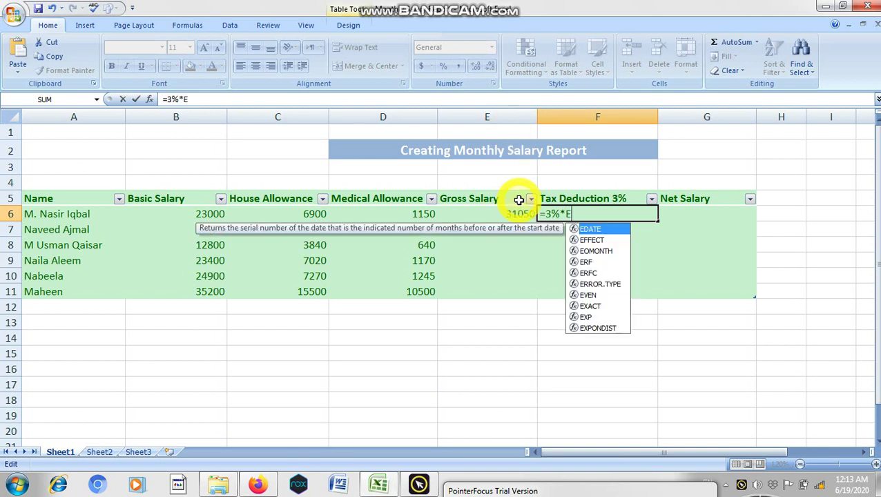
type("6")
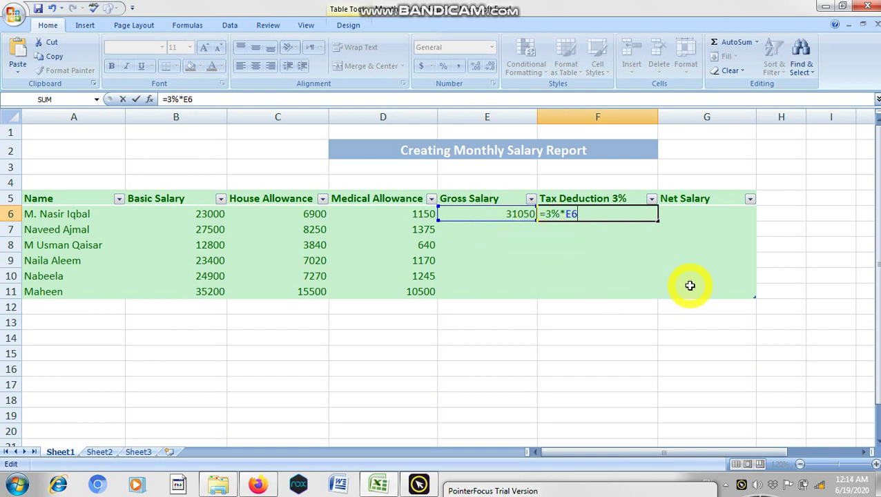
key("Return")
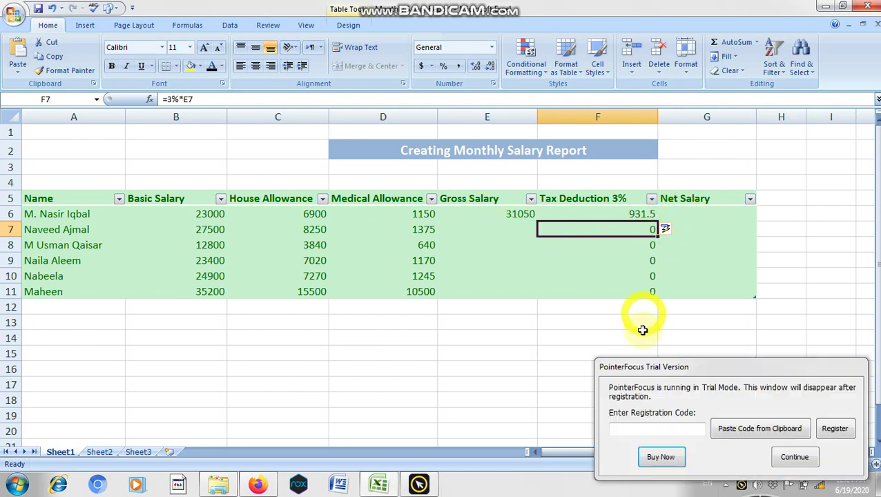
- Move the trial notice aside and enter =E6-F6 in G6 to calculate net salary as gross salary minus tax
left_click_drag(659, 368, 510, 491)
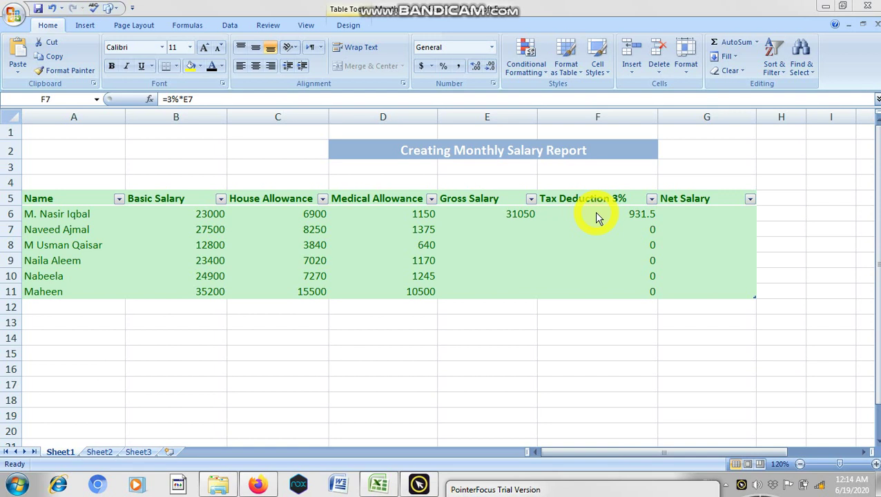
double_click(714, 213)
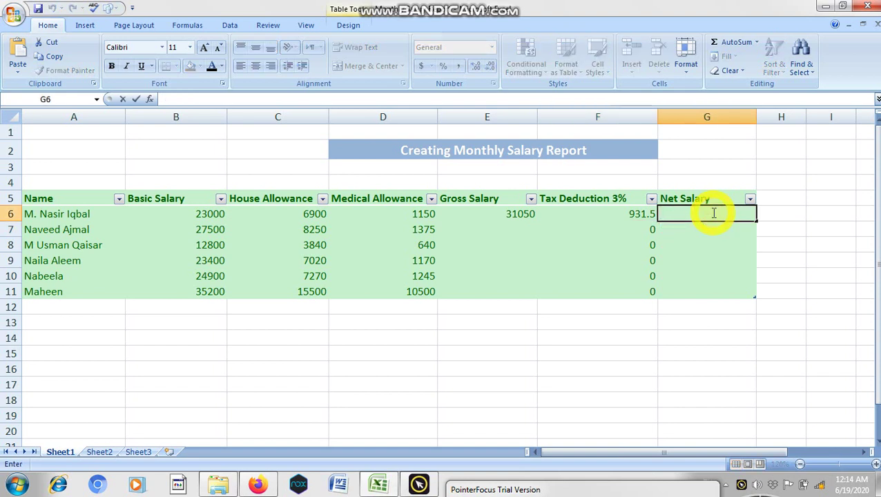
type("=")
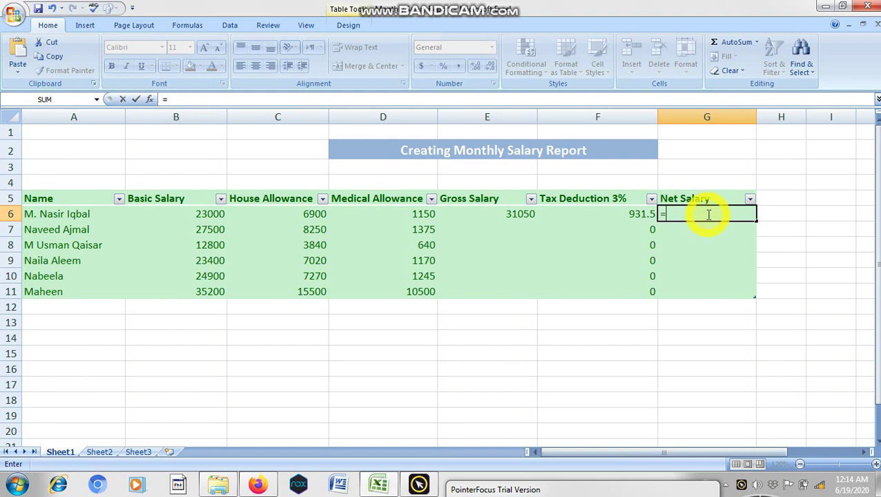
type("E6-")
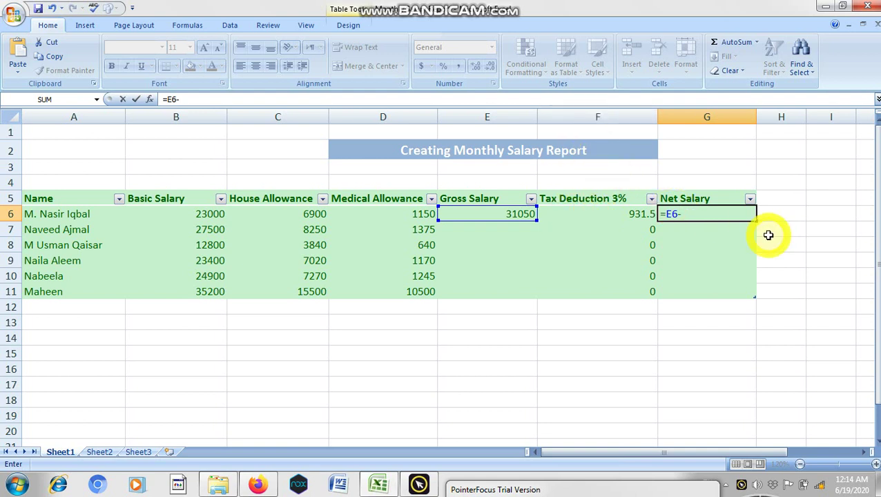
type("f6")
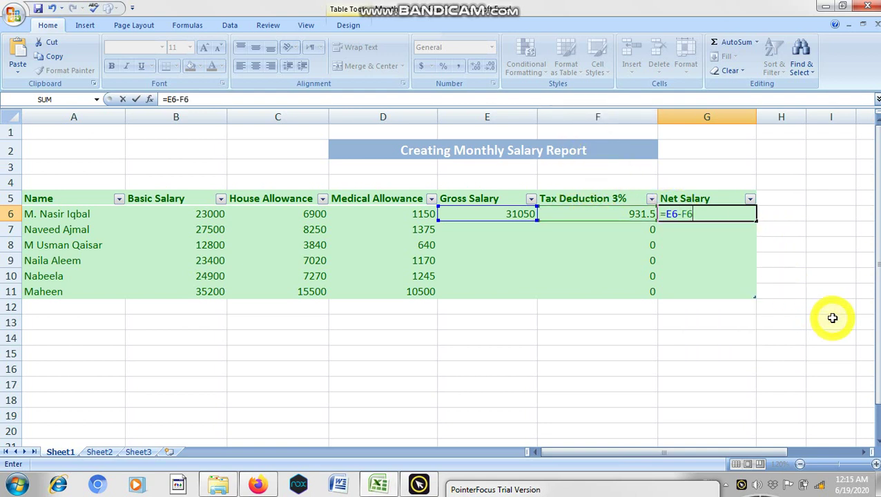
key("Return")
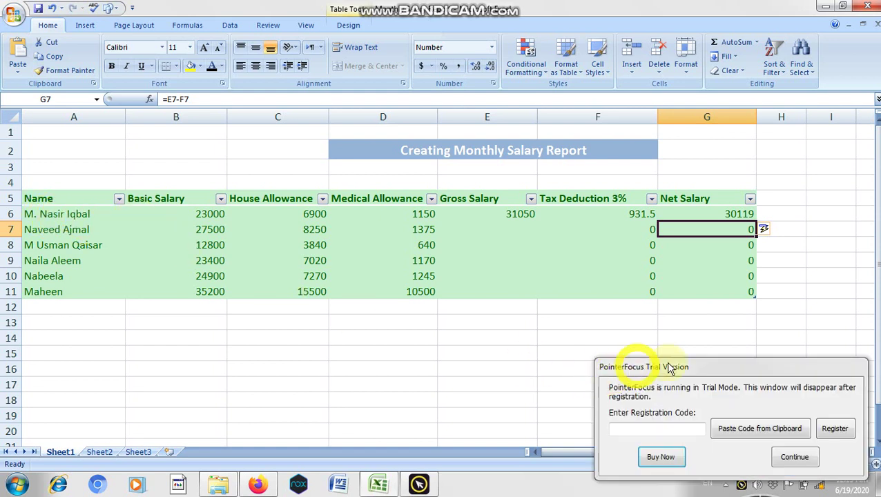
- Move the trial notice out of the way and clear the second employee's Net Salary formula in G7
left_click_drag(626, 370, 524, 481)
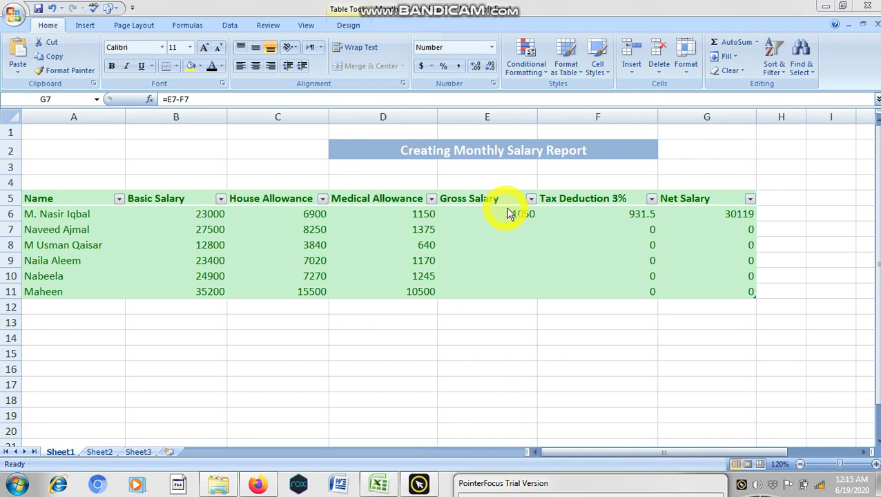
key("F2")
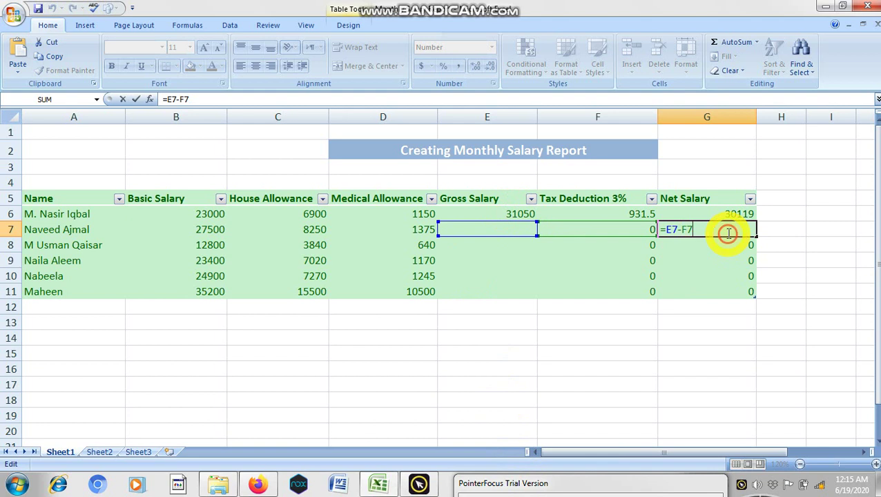
key("BackSpace")
key("BackSpace")
key("BackSpace")
key("BackSpace")
key("BackSpace")
key("BackSpace")
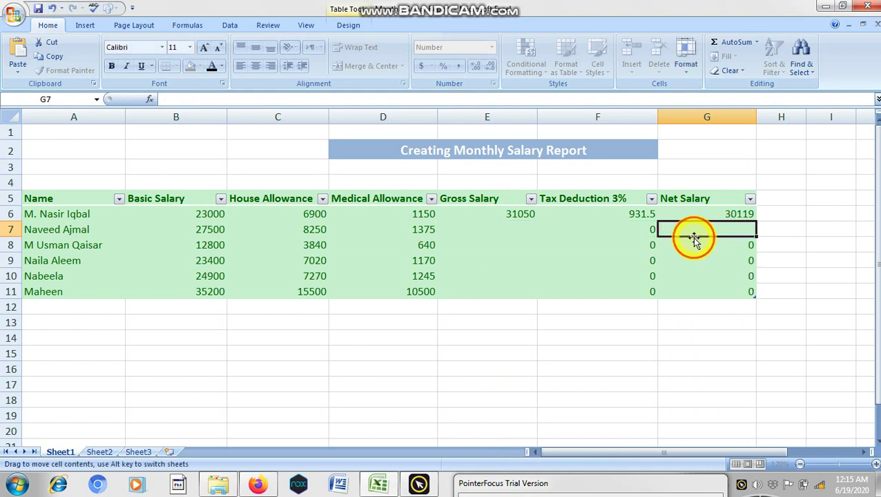
left_click(693, 242)
- Fill the Gross Salary formula from E6 down to E11 and the Net Salary formula from G6 into G7
left_click(492, 214)
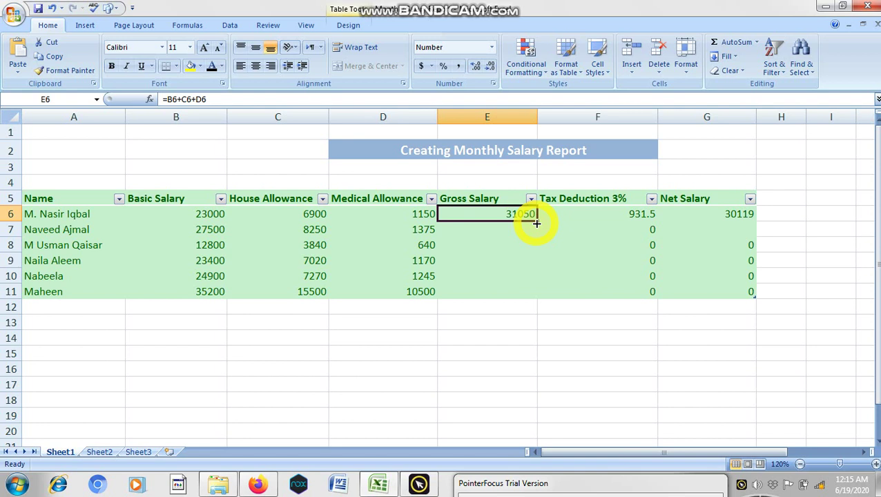
left_click_drag(537, 223, 528, 293)
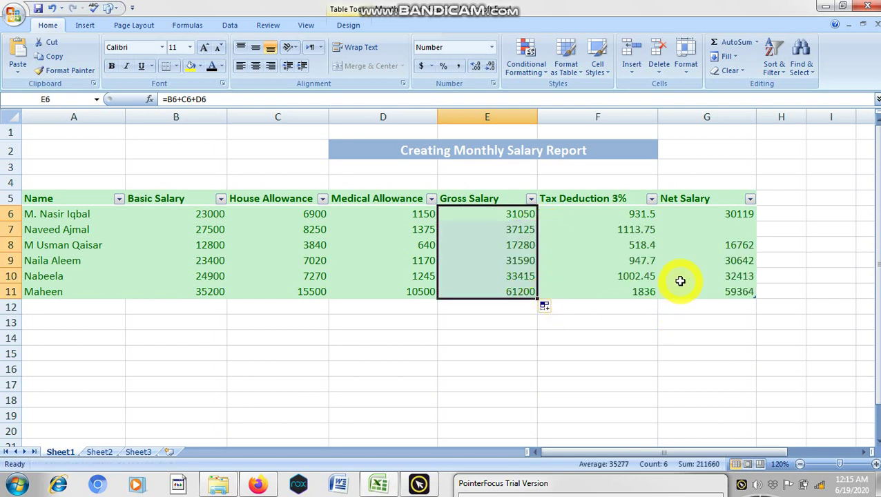
left_click(736, 231)
left_click(738, 213)
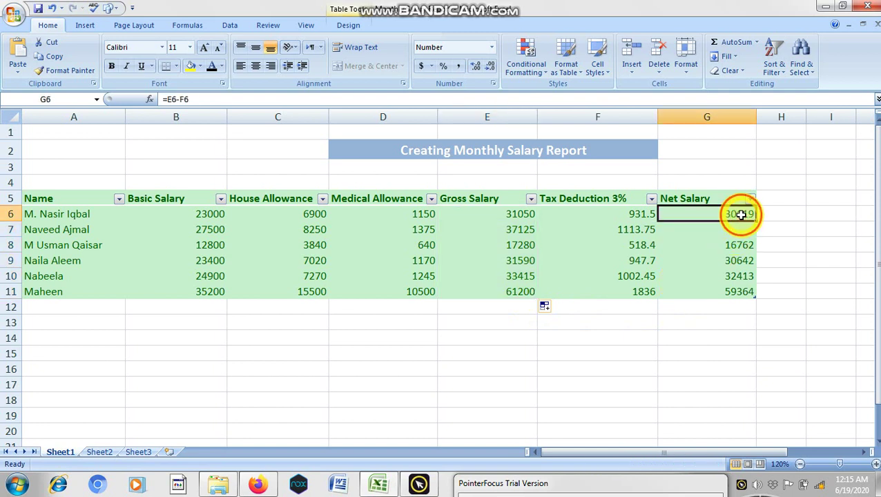
left_click_drag(753, 216, 756, 231)
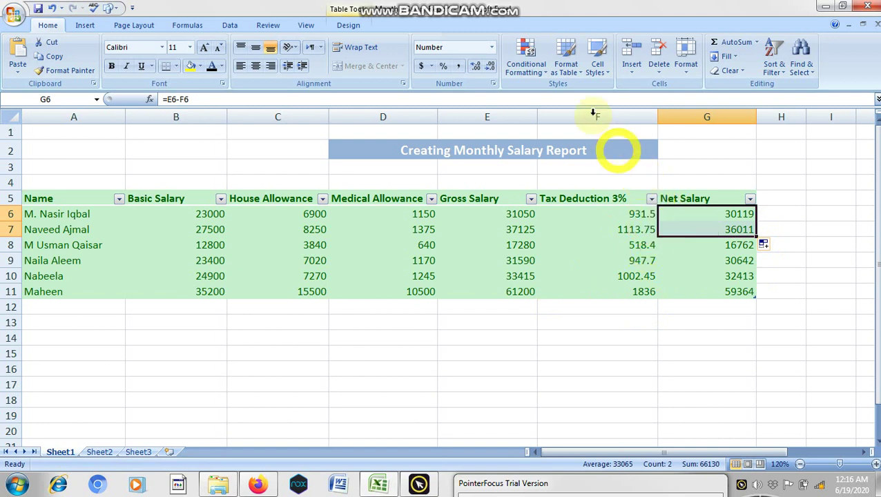
- Format the Tax Deduction 3% values in F6:F11 as Number with 0 decimal places
left_click(651, 198)
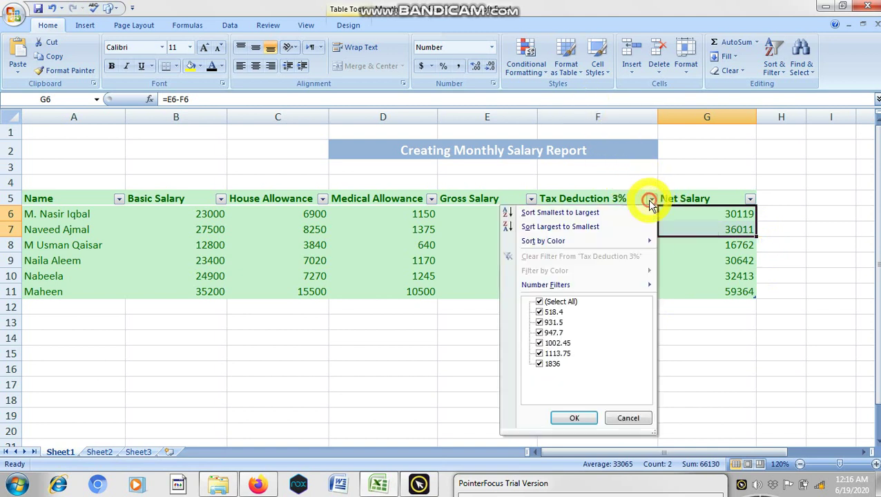
left_click(628, 418)
left_click_drag(615, 220, 612, 292)
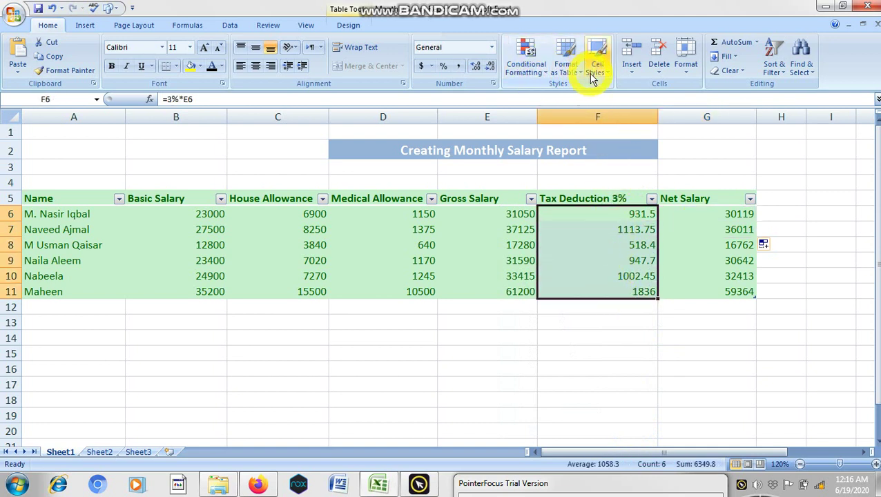
left_click(493, 48)
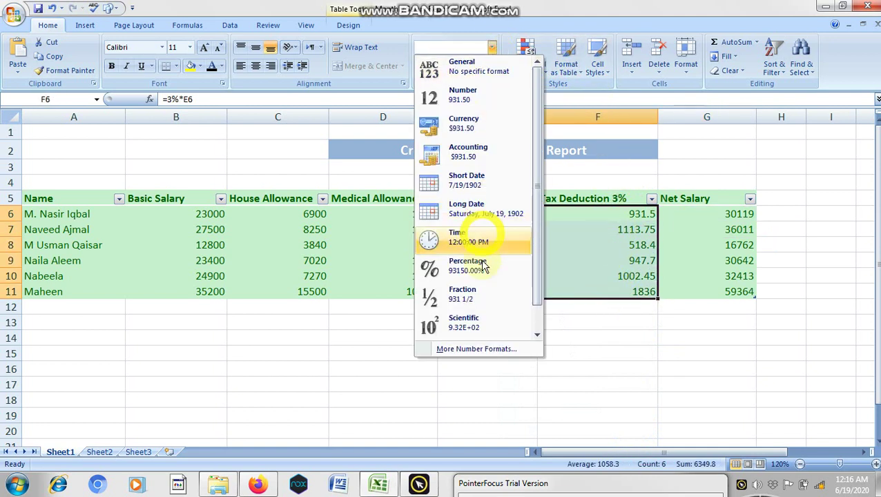
left_click(477, 350)
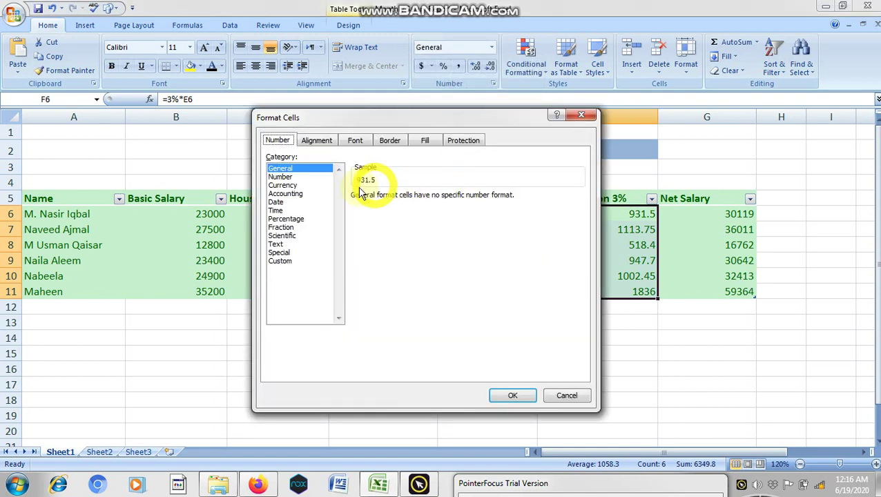
left_click(307, 178)
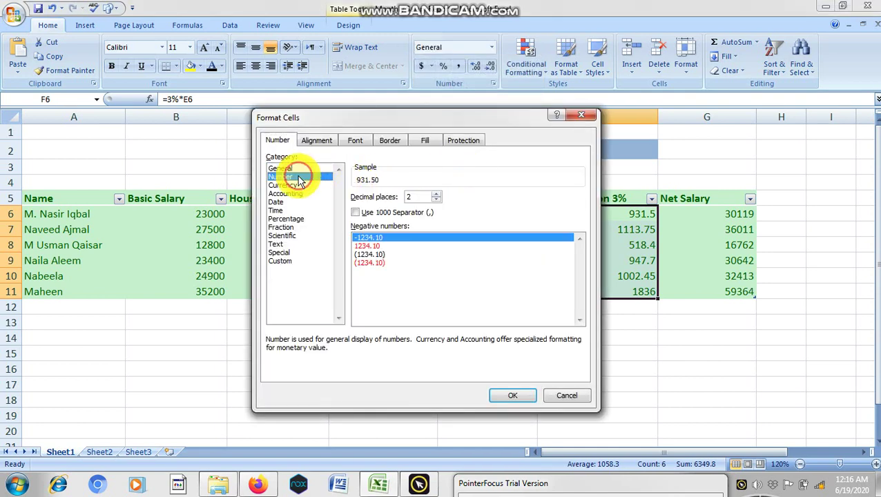
left_click(436, 200)
left_click(436, 200)
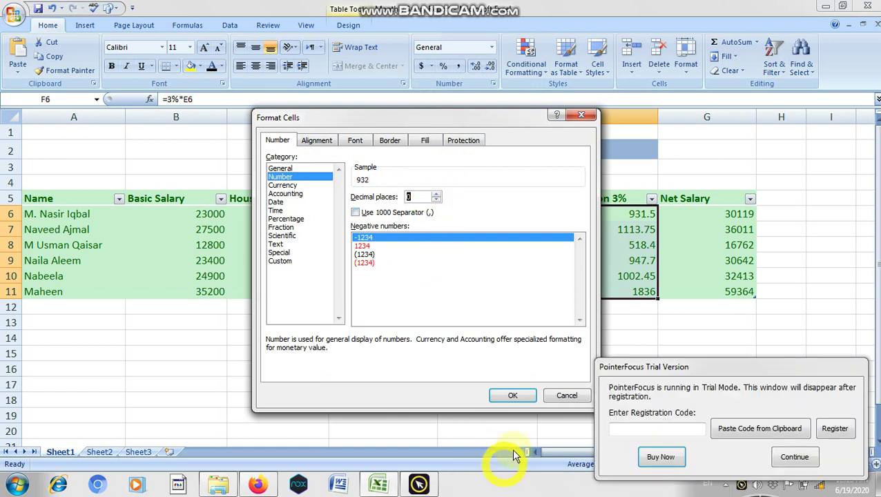
left_click(513, 396)
left_click_drag(781, 368, 664, 496)
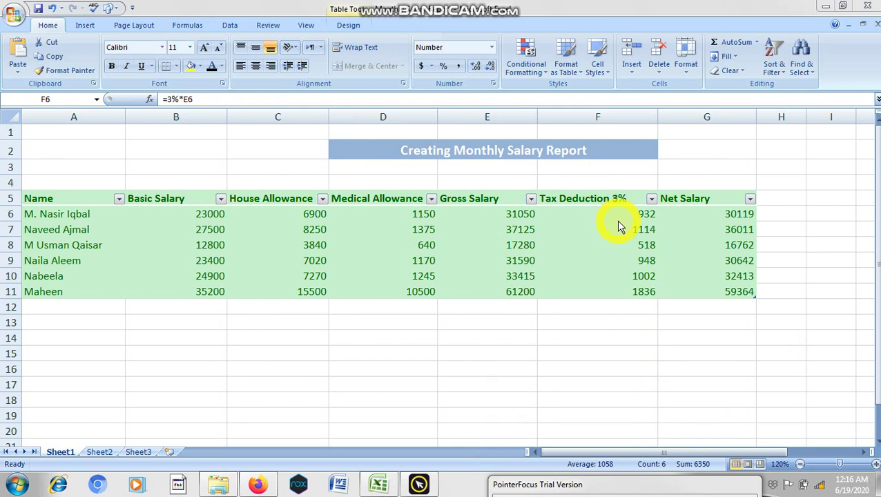